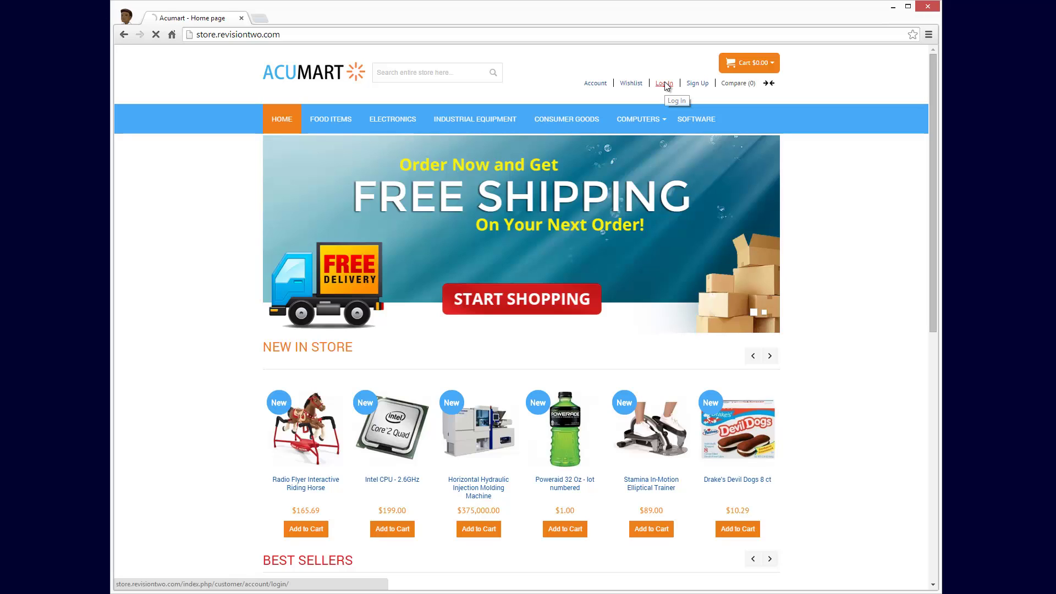
- Sign in to the Acumart store with the saved customer credentials to reach My Dashboard
left_click(666, 84)
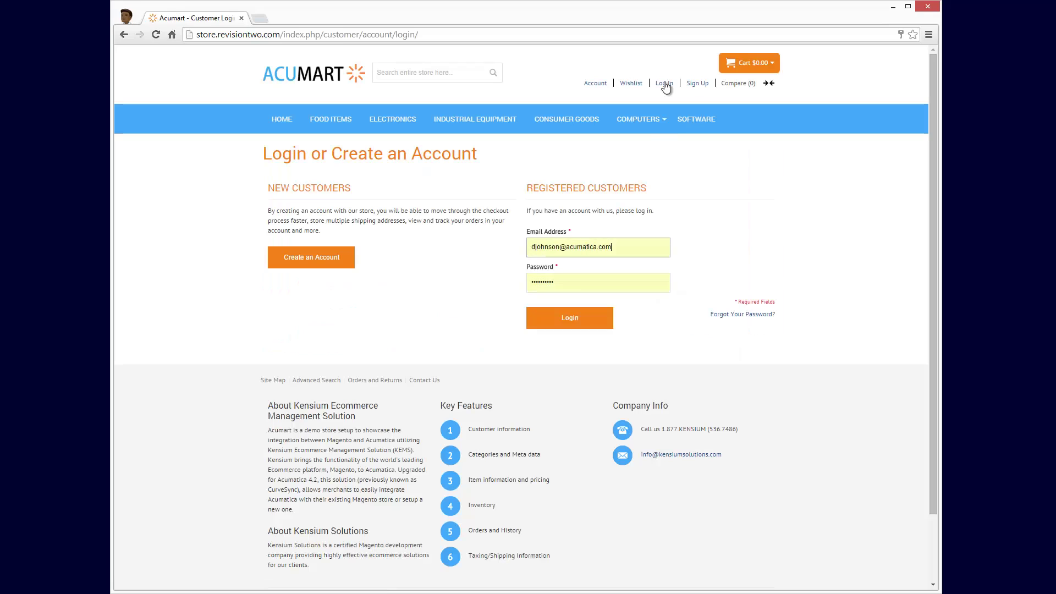
left_click(571, 322)
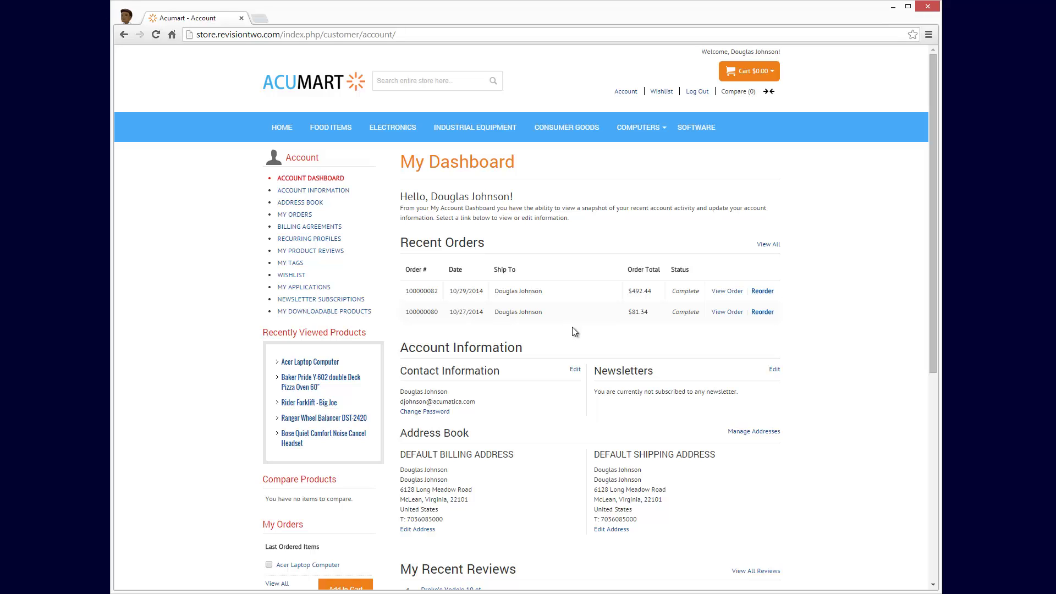
- Add Sweet N Low Sugar 12pk from Food Items to the cart, then open the Rider Forklift - Big Joe page
left_click(341, 130)
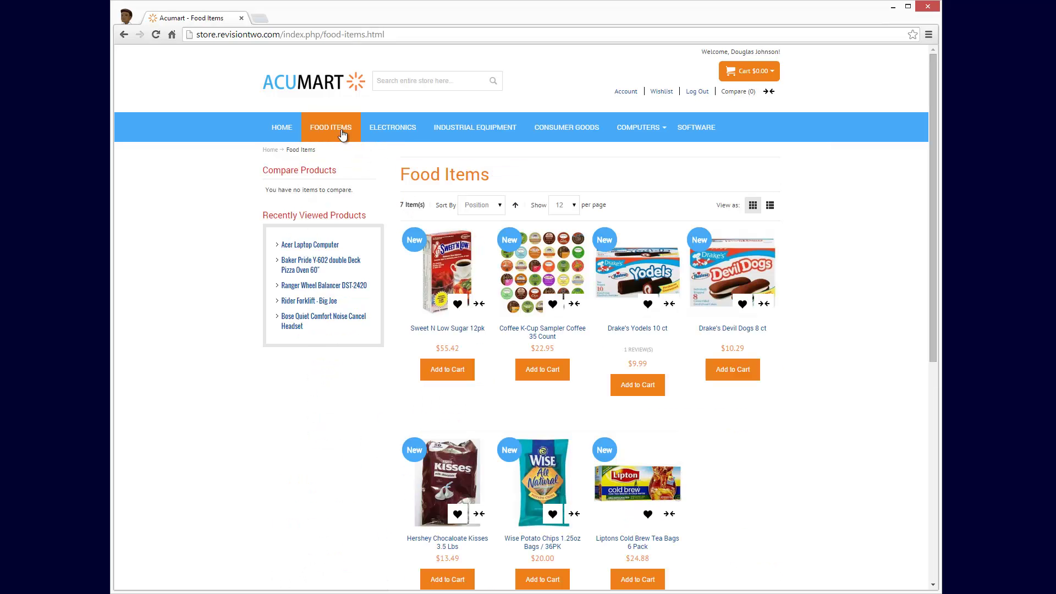
left_click(451, 371)
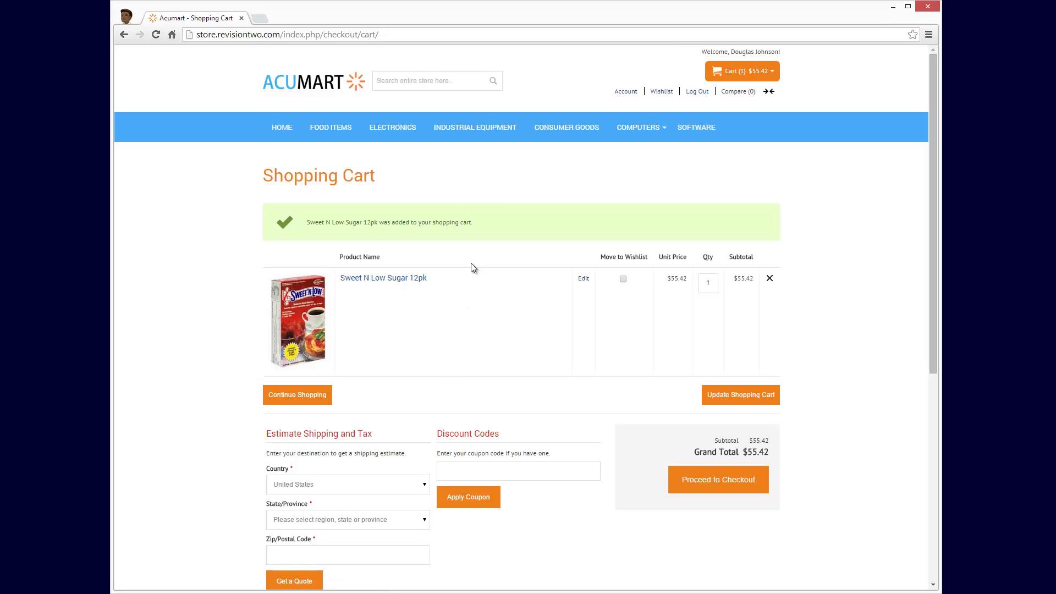
left_click(476, 127)
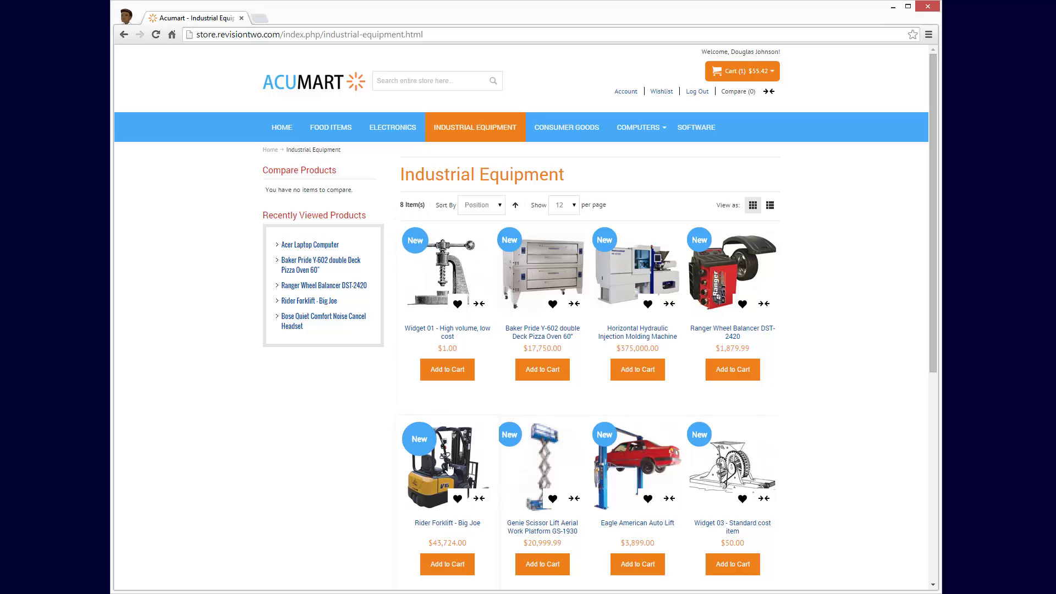
left_click(449, 470)
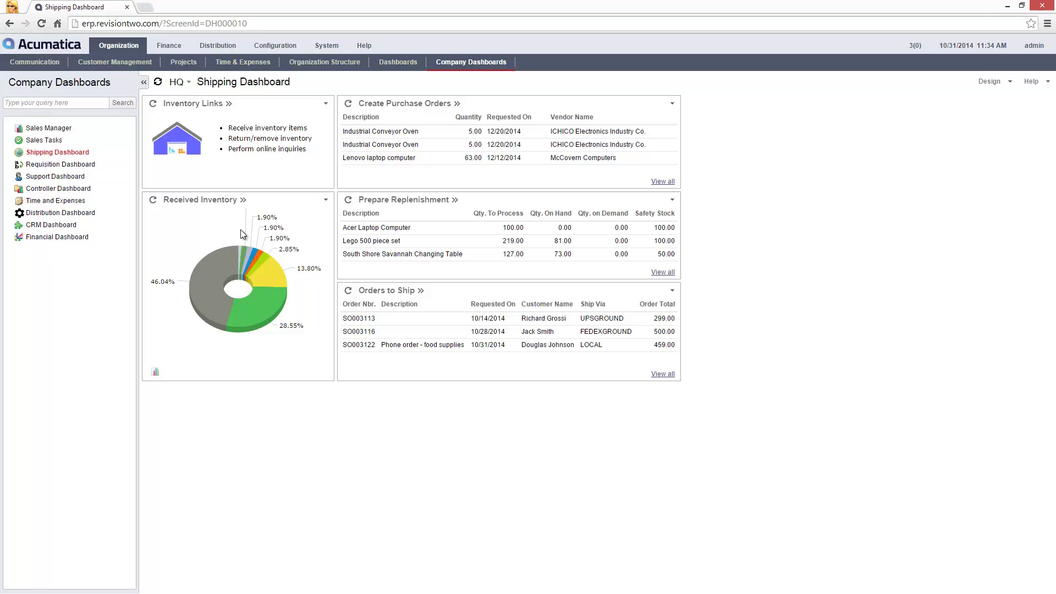
- Set the Rider Forklift - Big Joe stock item's Ecommerce visibility to Not Visible Individually and save
left_click(220, 46)
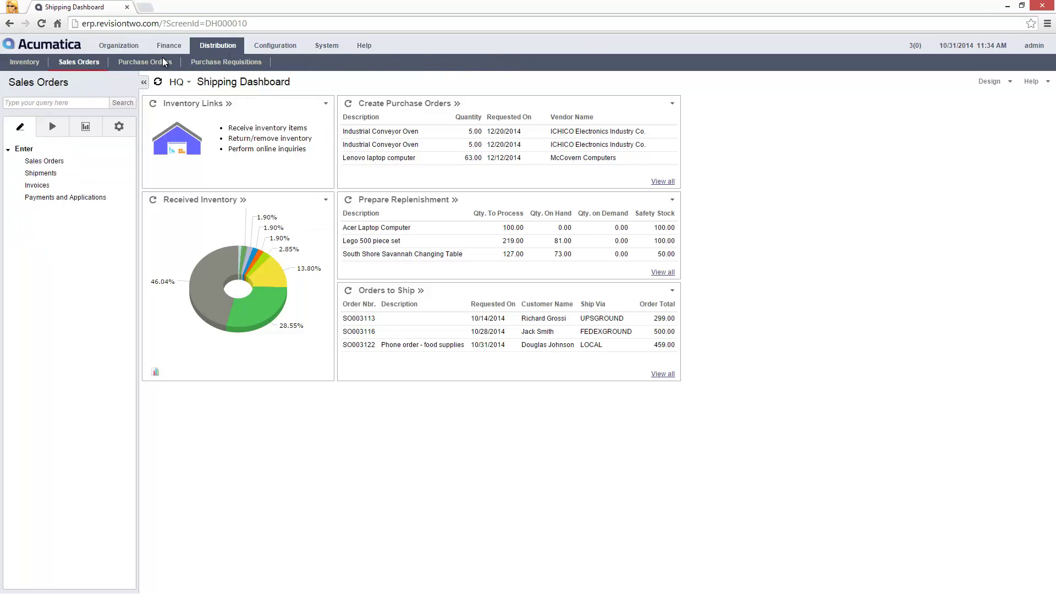
left_click(24, 62)
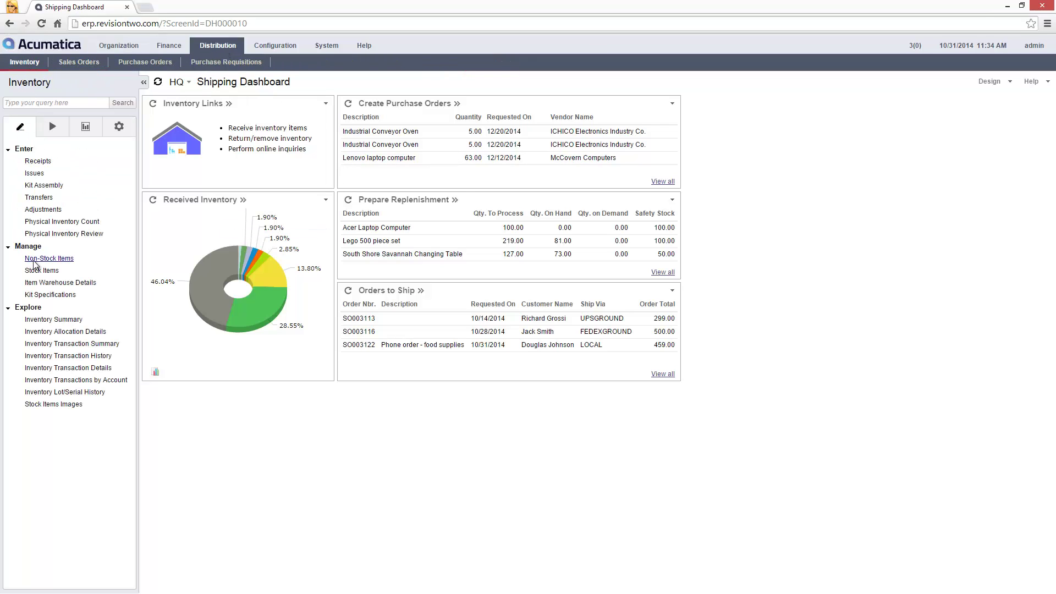
left_click(43, 272)
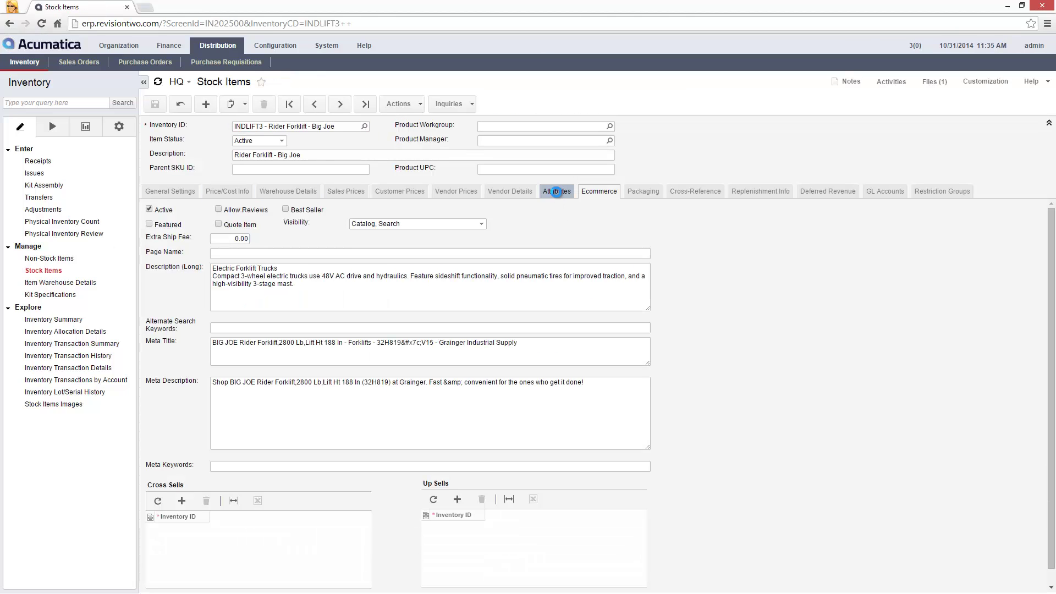
left_click(556, 191)
left_click(600, 191)
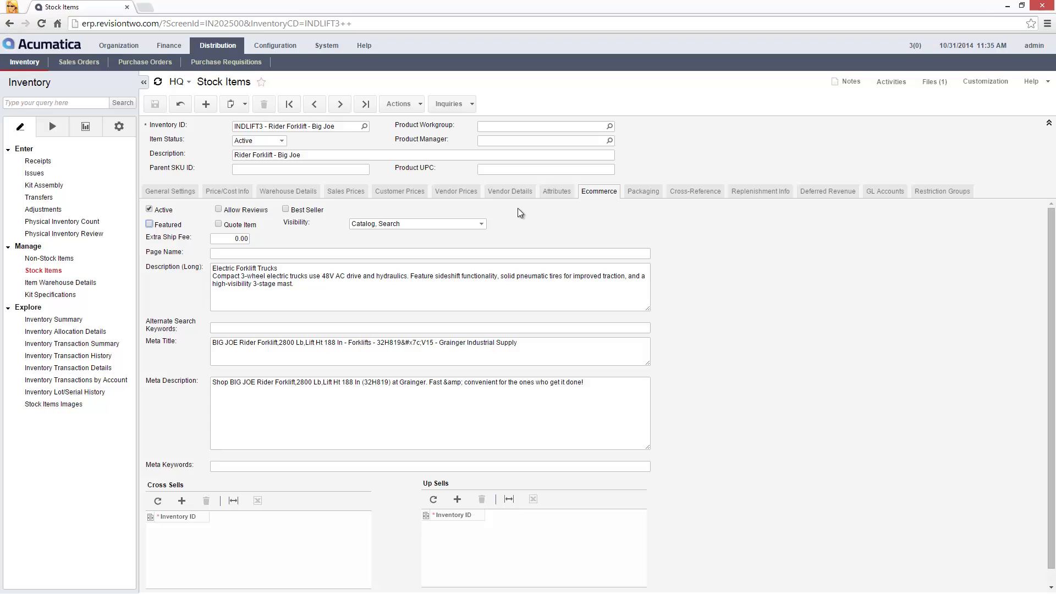
left_click(404, 224)
left_click(406, 236)
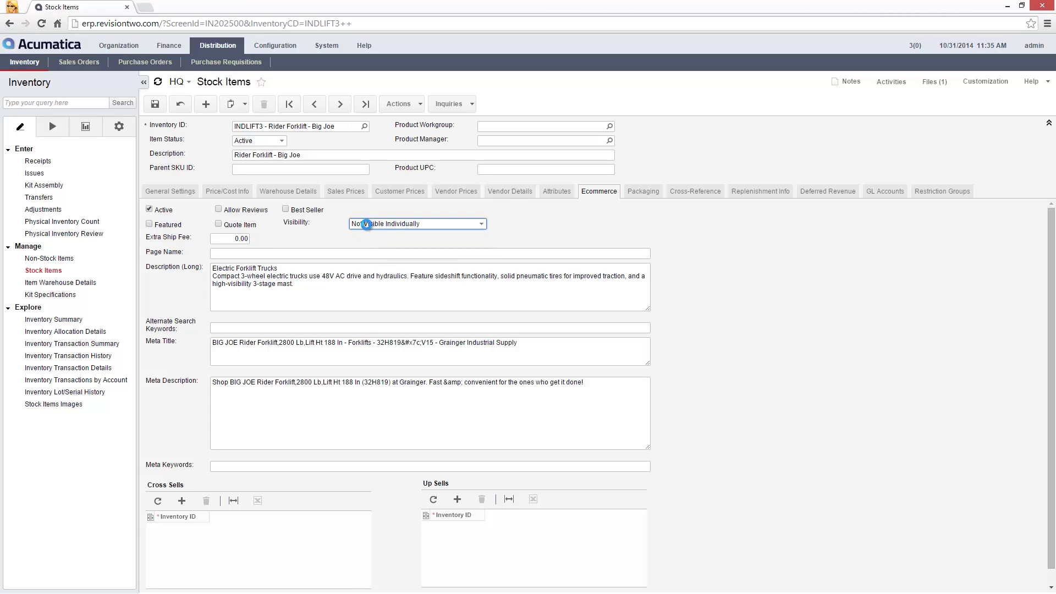
left_click(153, 105)
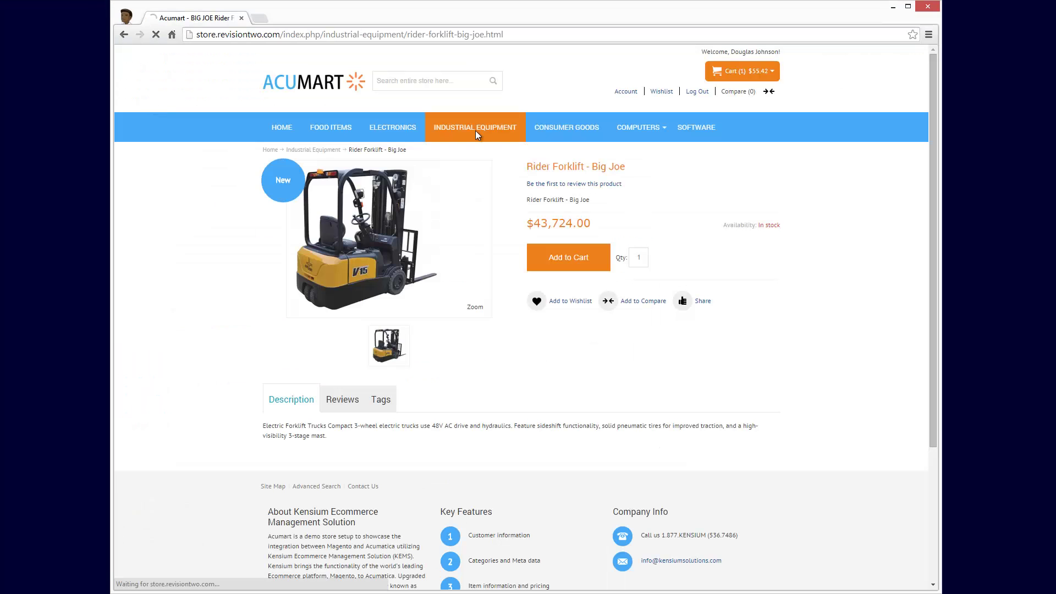
- Start checkout from the cart using the default billing address
left_click(476, 131)
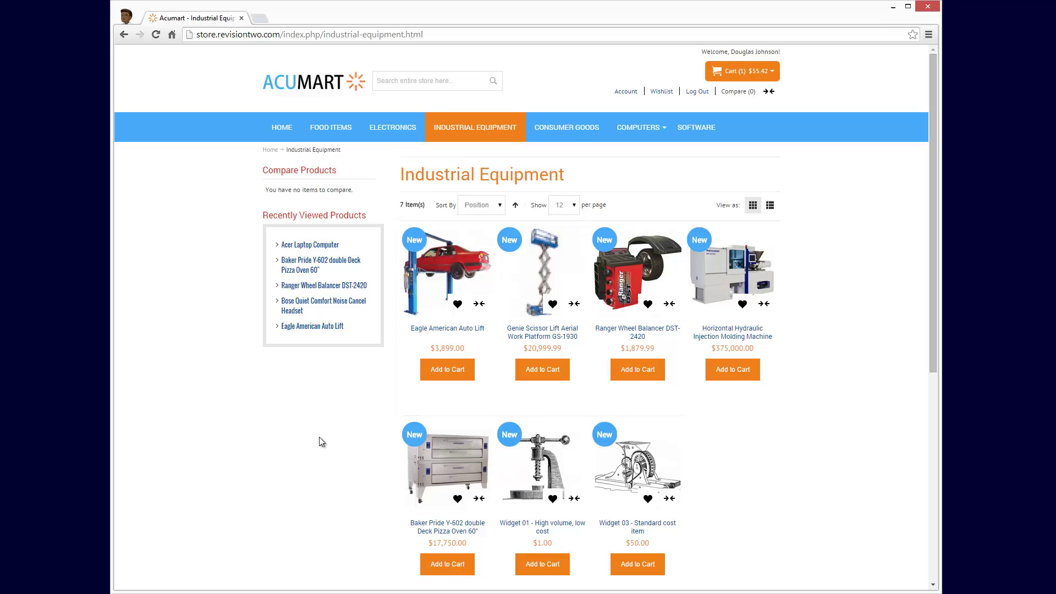
left_click(763, 72)
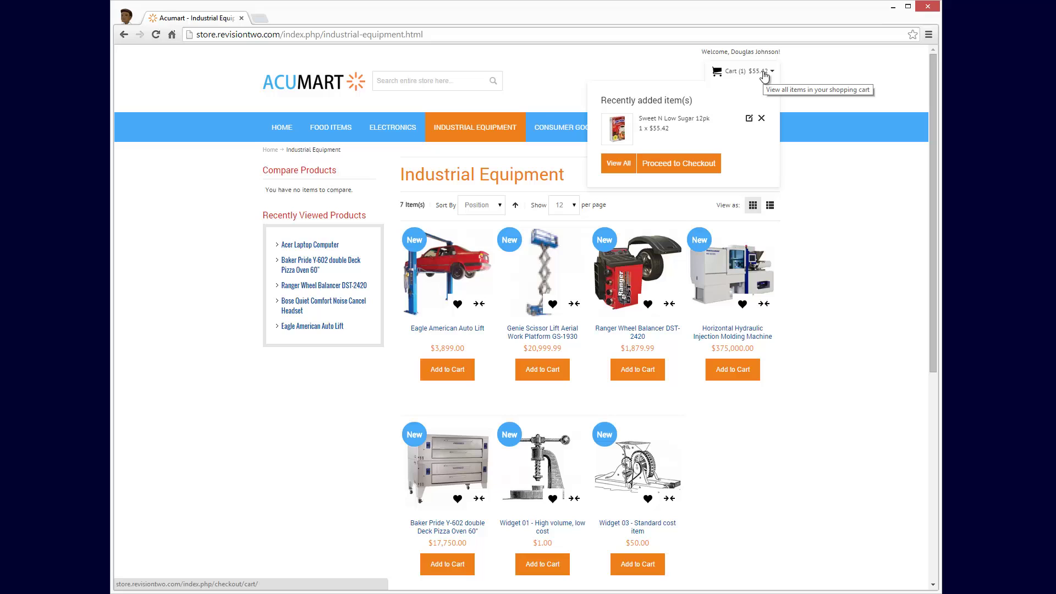
left_click(698, 165)
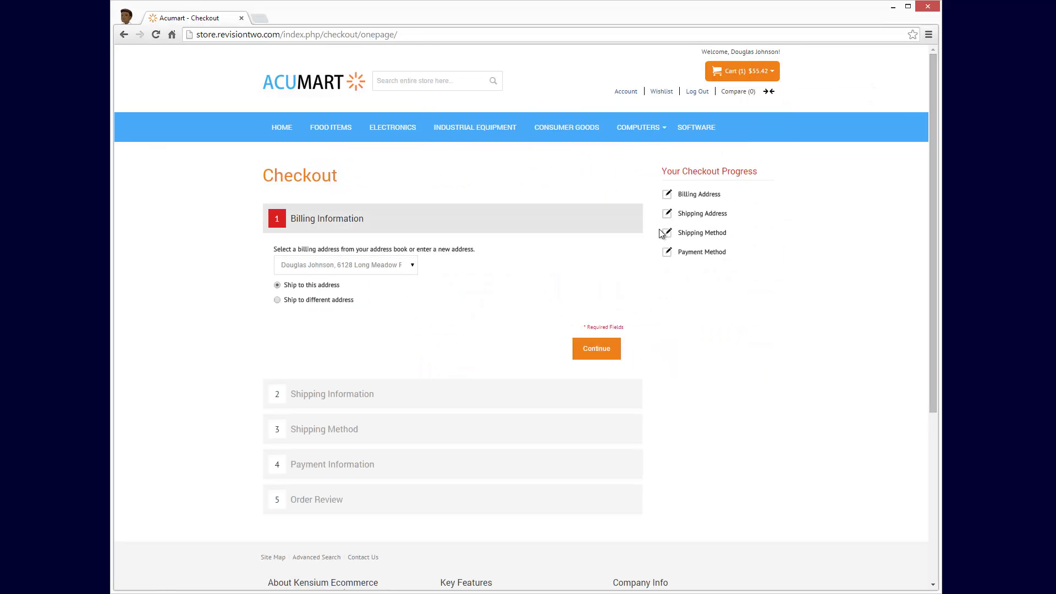
left_click(603, 356)
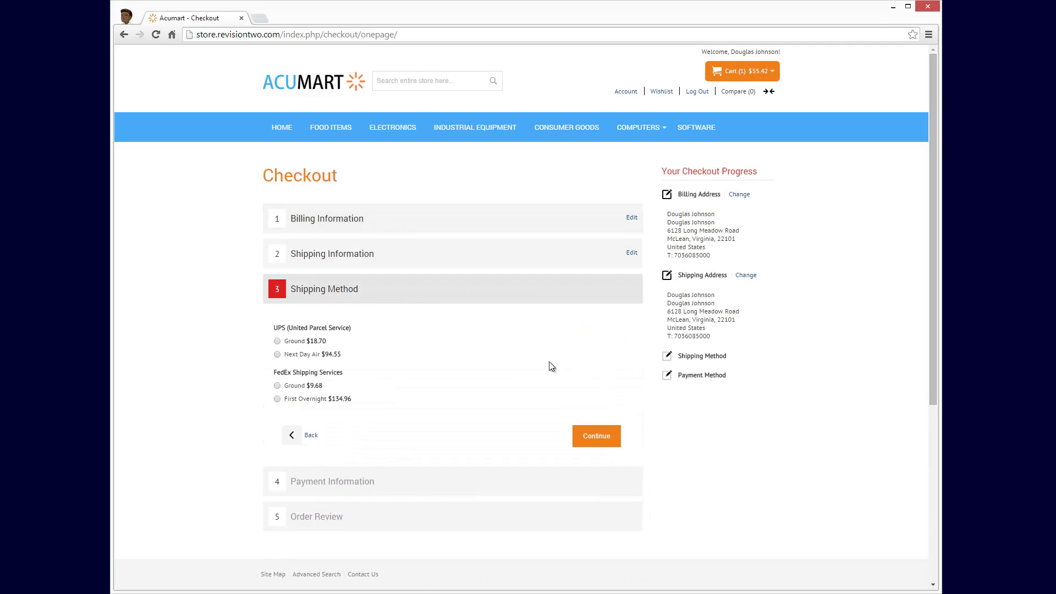
- Choose FedEx Ground shipping ($9.68) and Check / Money order payment to reach Order Review
left_click(278, 385)
left_click(603, 438)
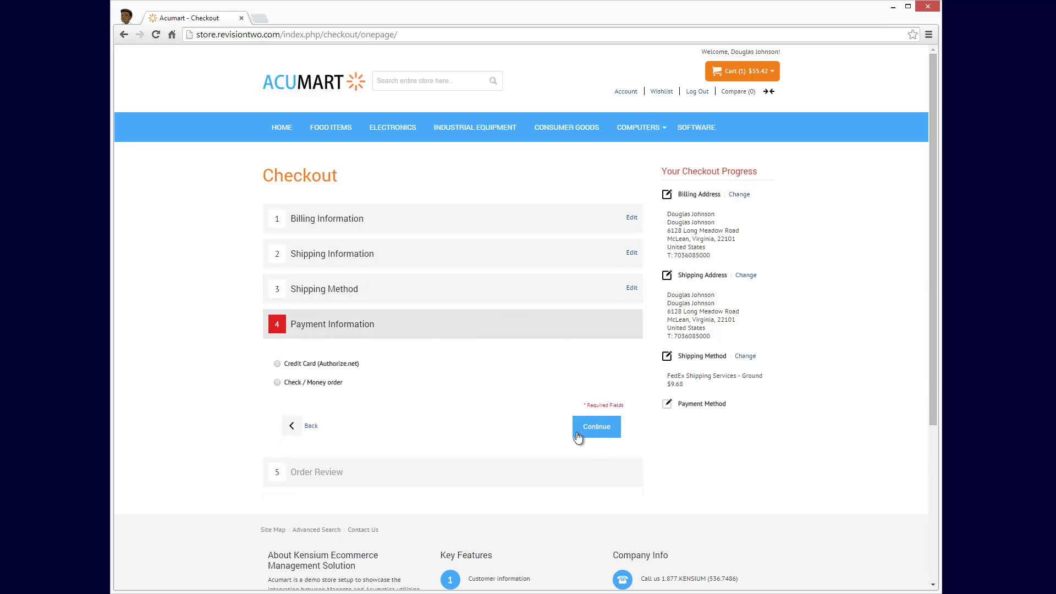
left_click(278, 383)
left_click(588, 427)
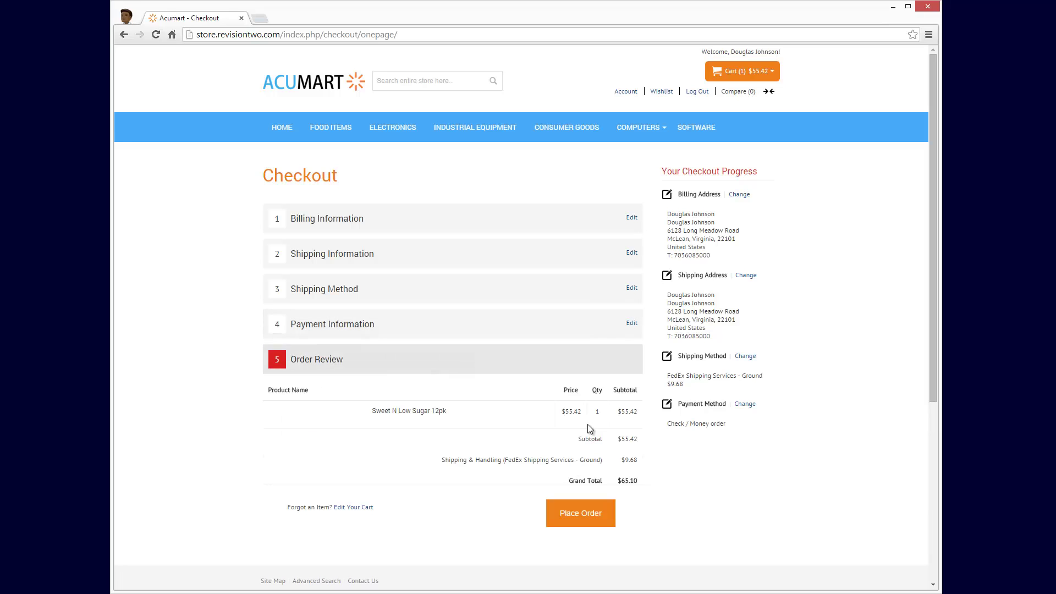
- Place the sugar order, then open the new sales order from the Shipping Dashboard's Orders to Ship
left_click(595, 513)
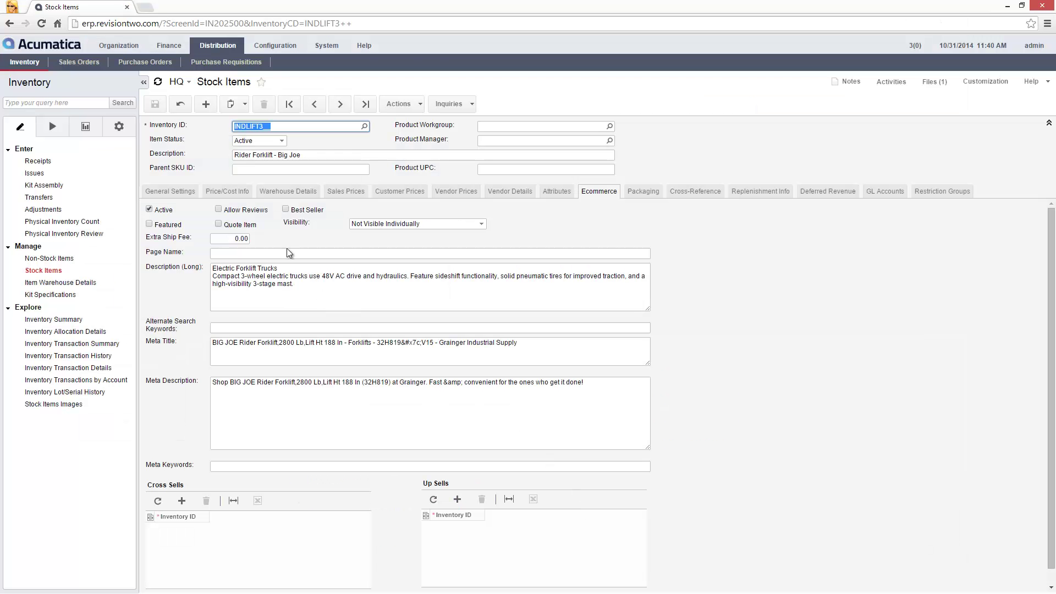
left_click(130, 50)
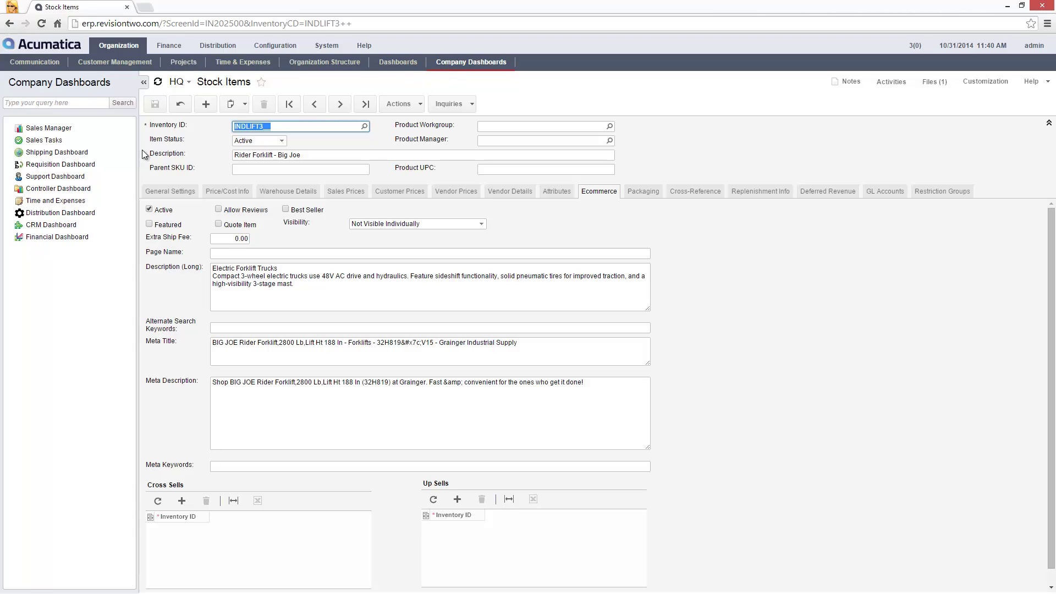
left_click(71, 154)
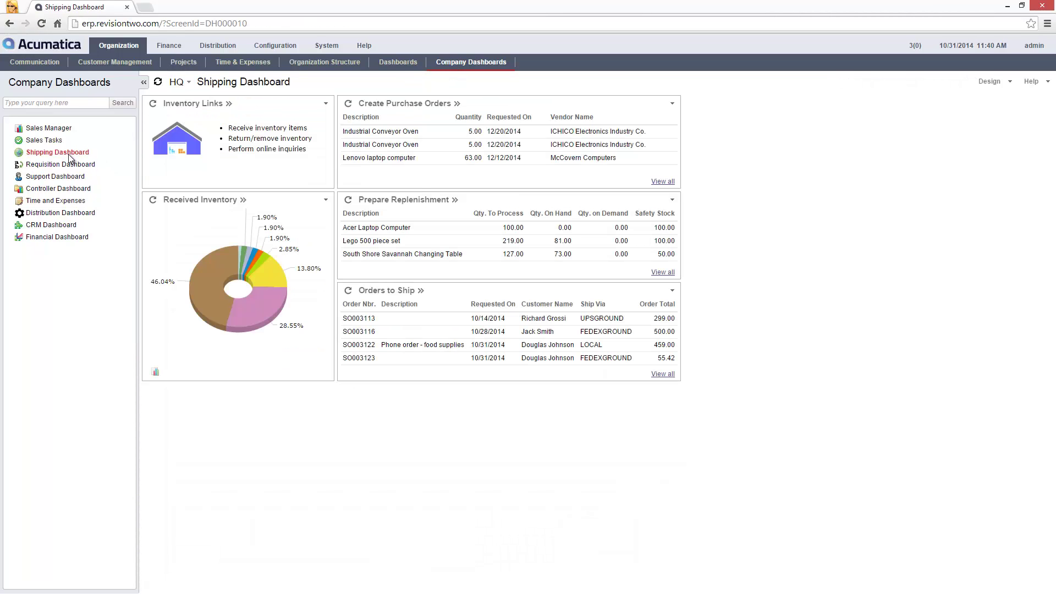
right_click(461, 363)
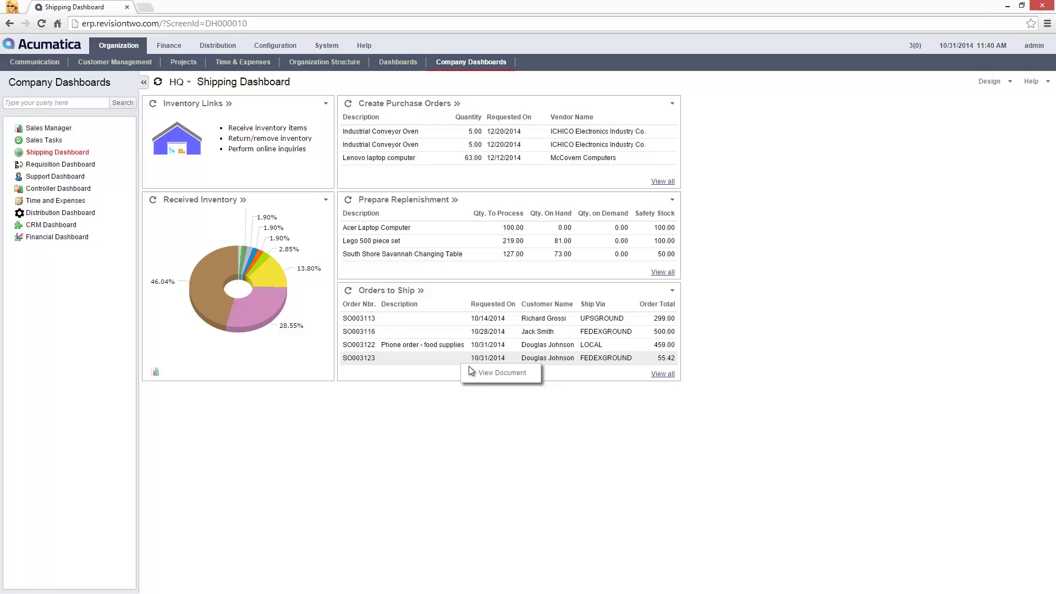
left_click(478, 372)
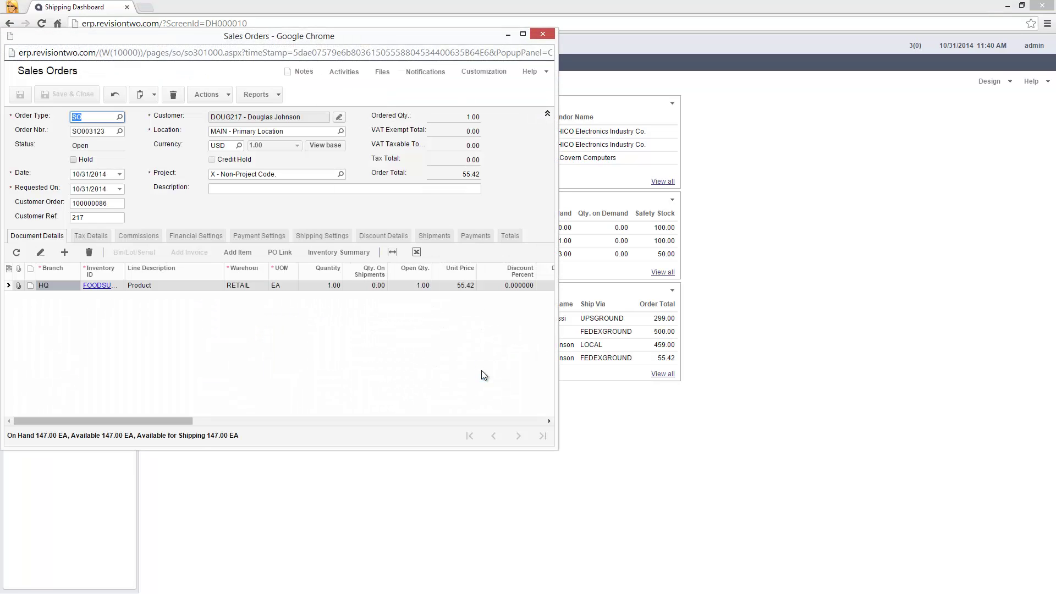
- Create a shipment from the new sales order, add the other open order's line, and save
left_click(207, 94)
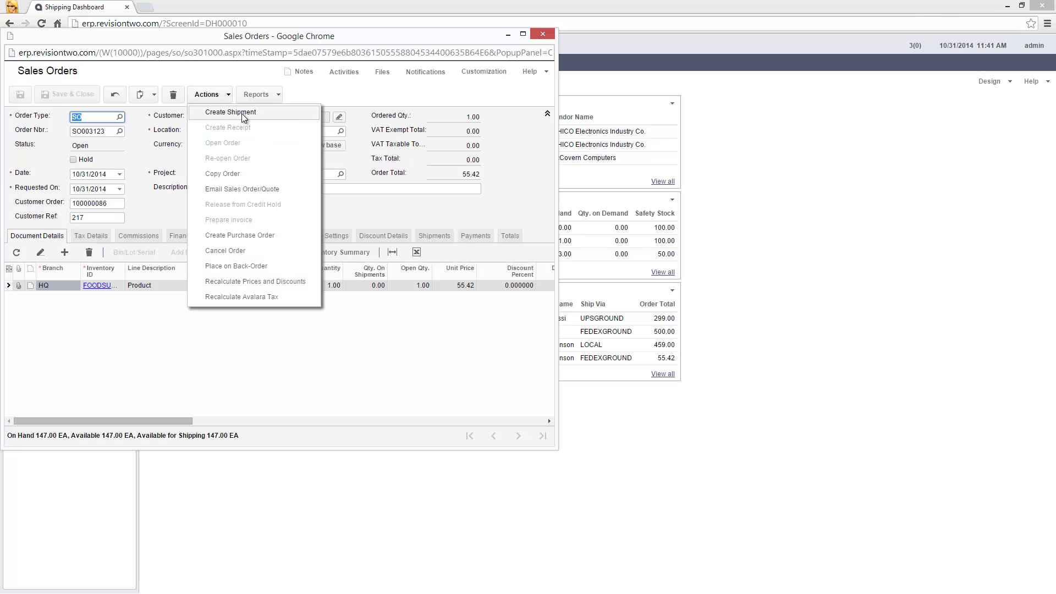
left_click(243, 112)
left_click(367, 274)
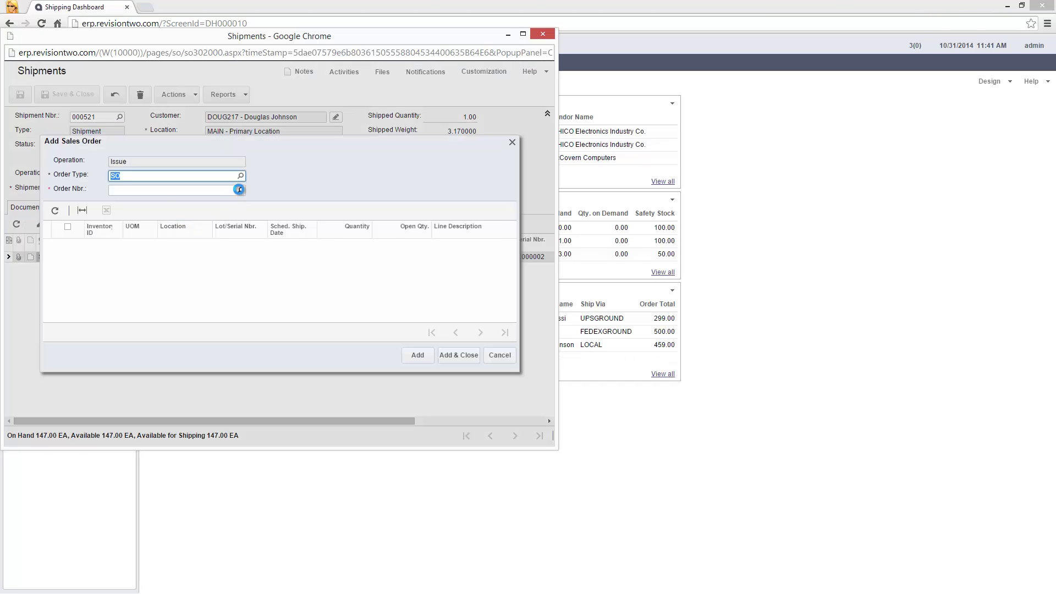
left_click(240, 190)
double_click(184, 255)
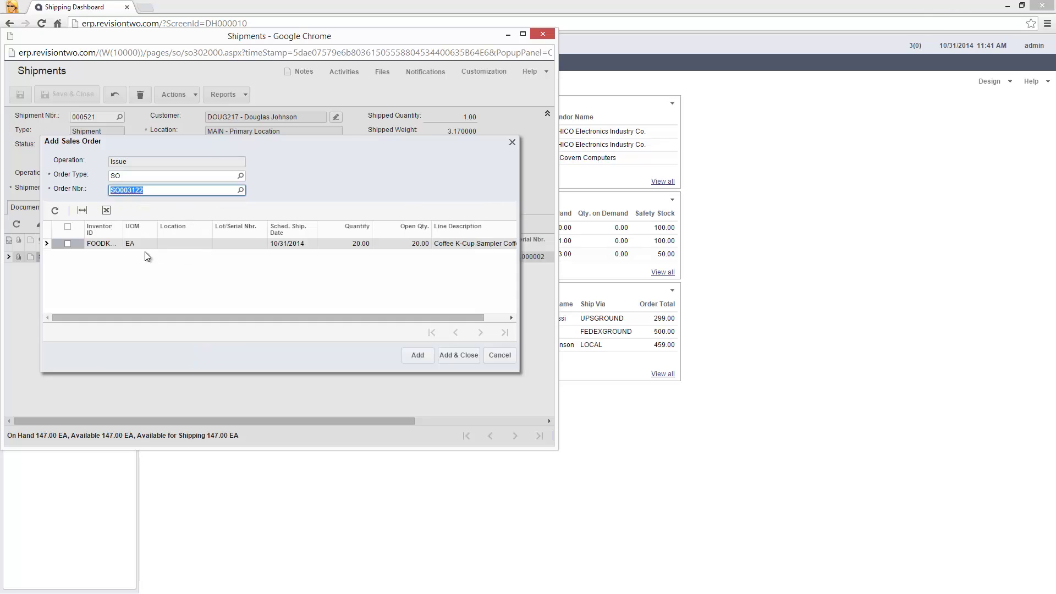
left_click(458, 355)
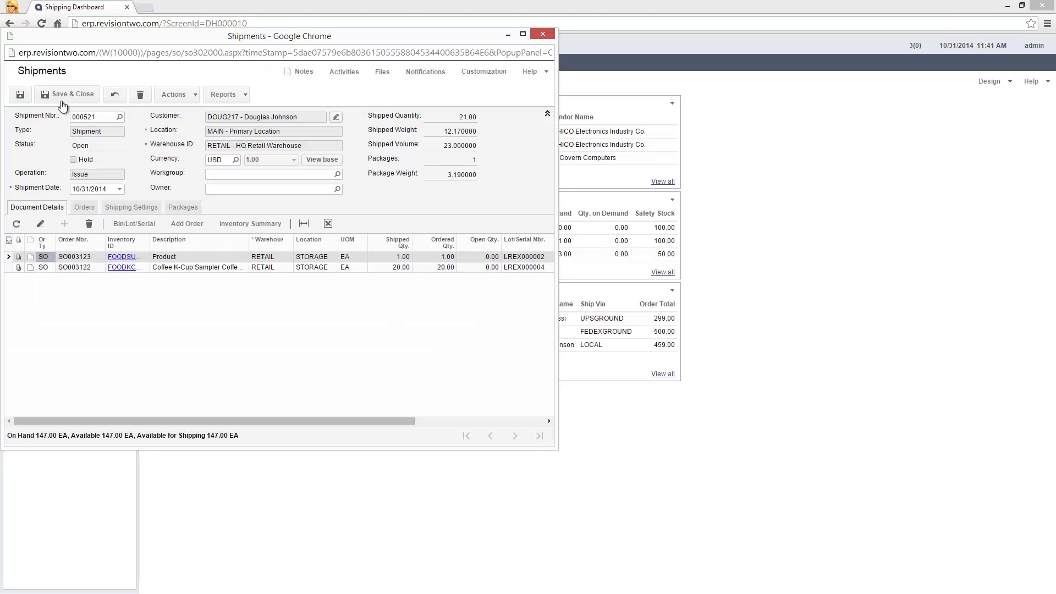
left_click(20, 94)
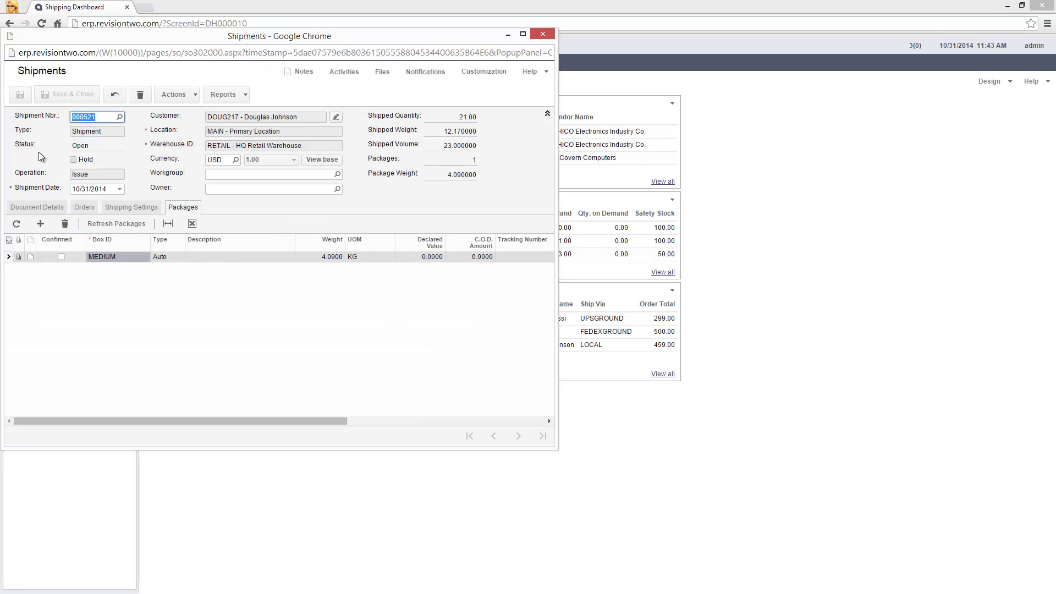
- Review the shipment's lines, carrier and packages, then confirm it to get a tracking number
left_click(39, 206)
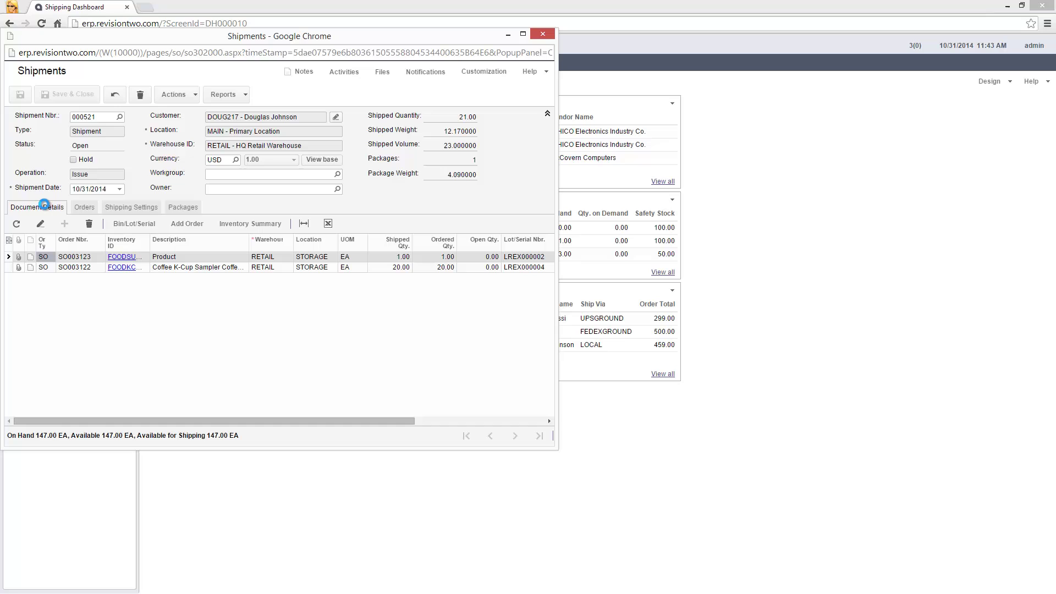
left_click(125, 207)
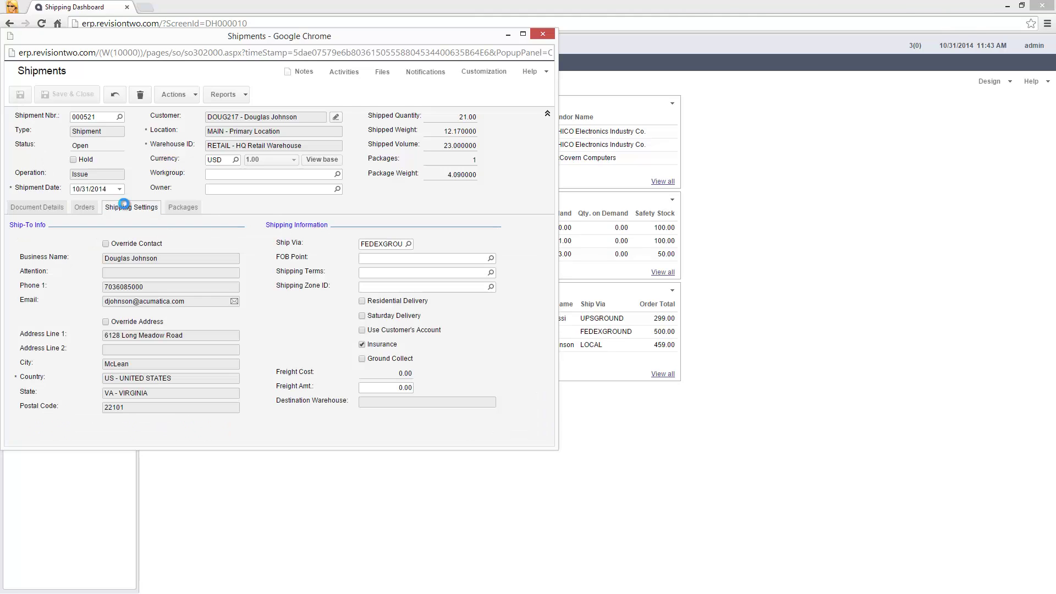
left_click(164, 208)
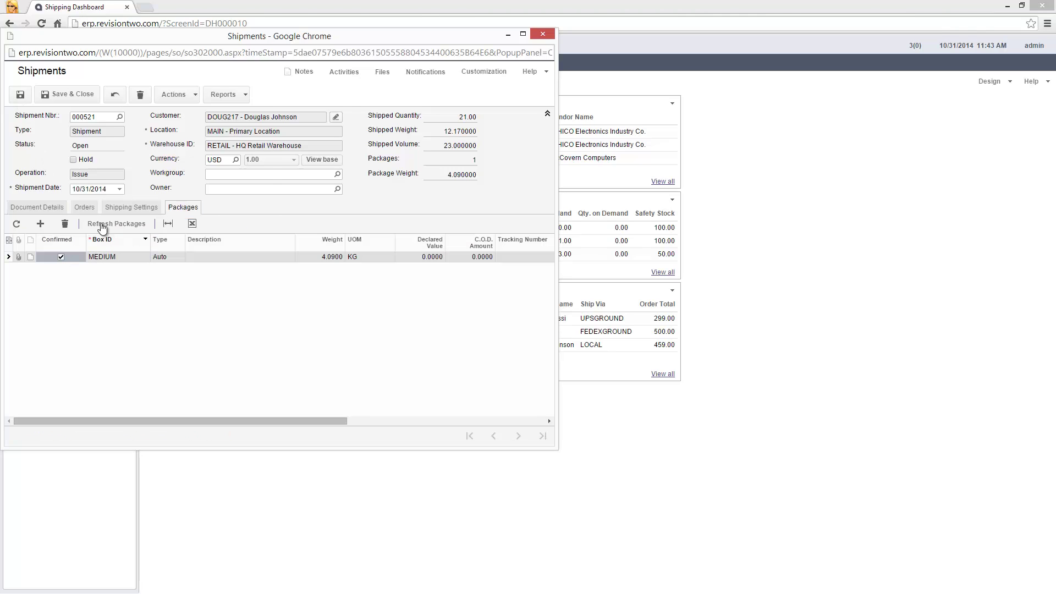
left_click(190, 96)
left_click(197, 113)
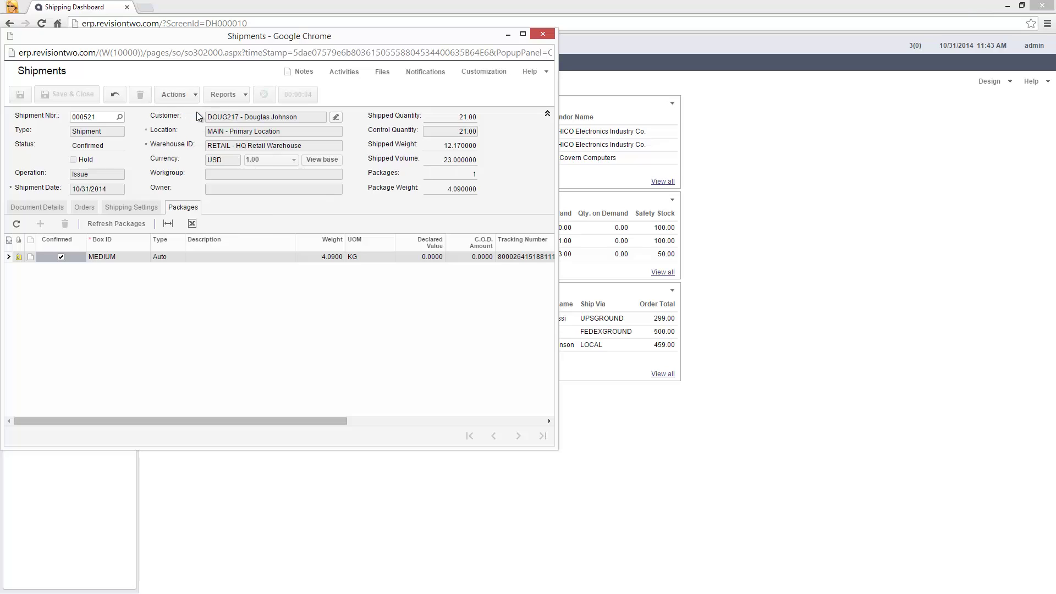
left_click(543, 35)
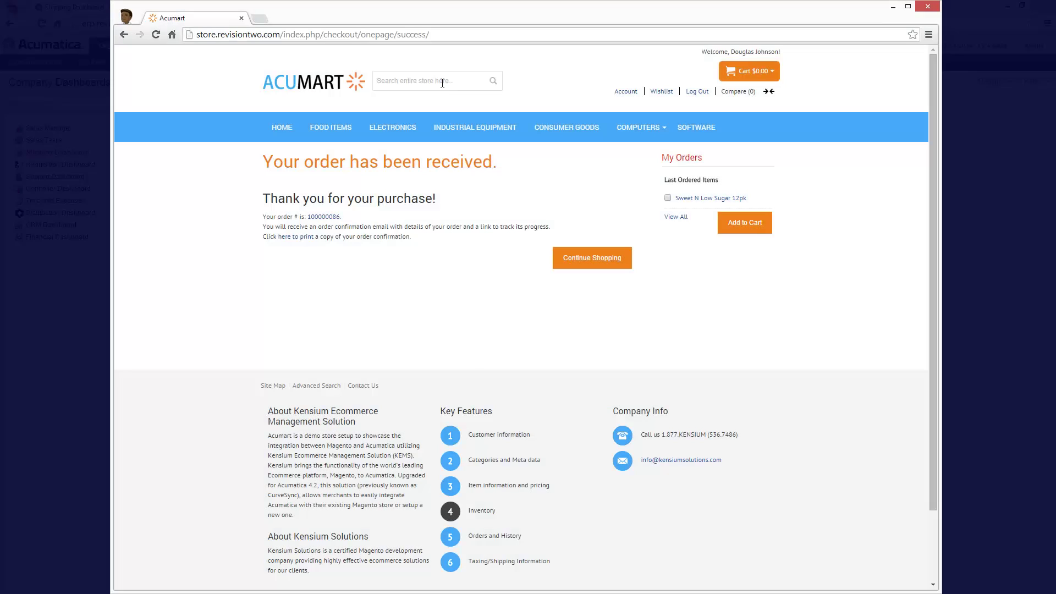
- From the store account, open the completed web order and view its Shipments tab with tracking
left_click(626, 91)
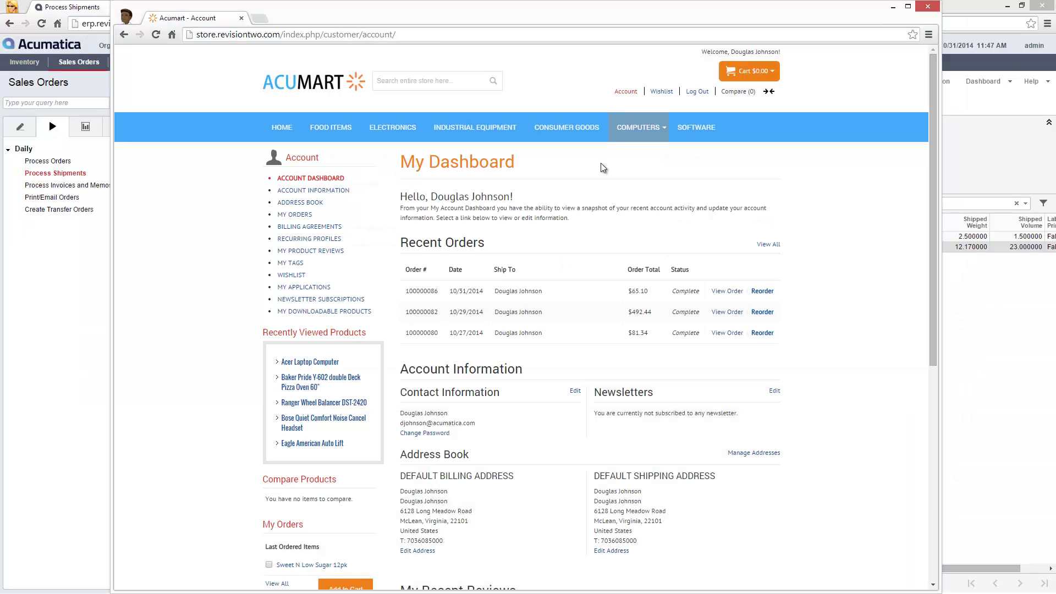
left_click(723, 292)
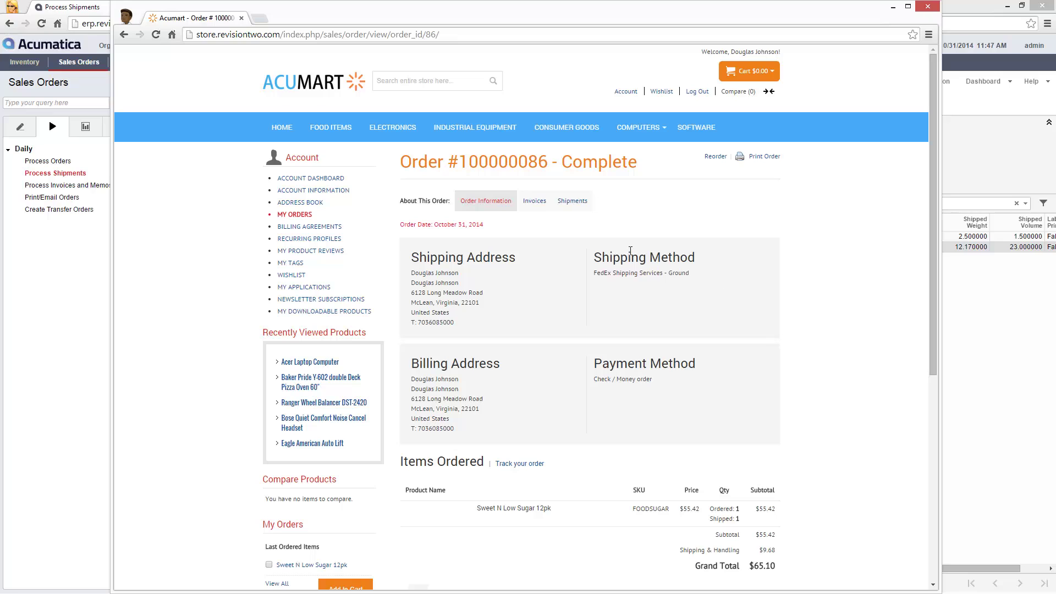
left_click(573, 204)
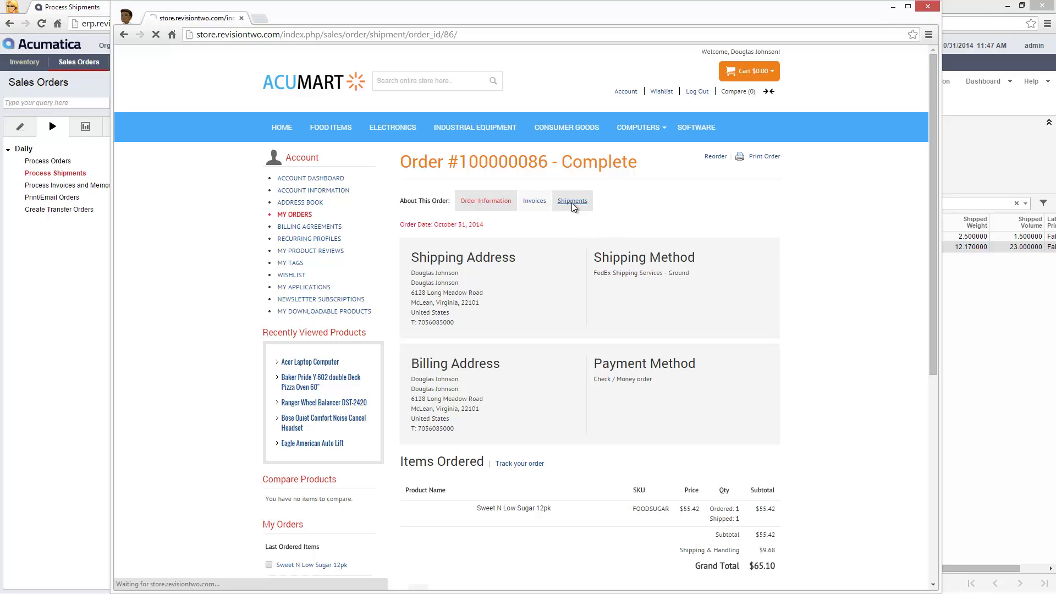